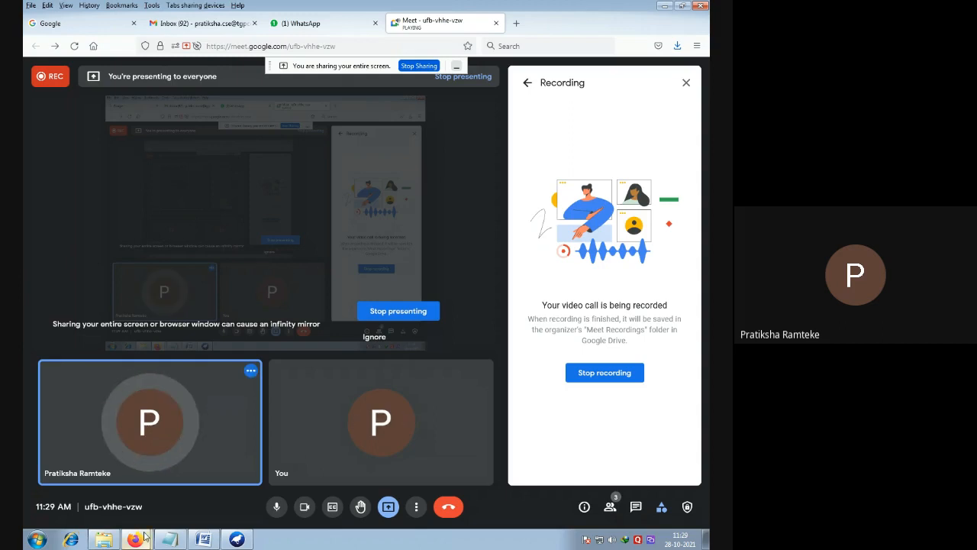
Step: Switch to the weather file in Notepad and review its relation line, attribute declarations and data rows
{"action": "left_click", "coordinate": [169, 540]}
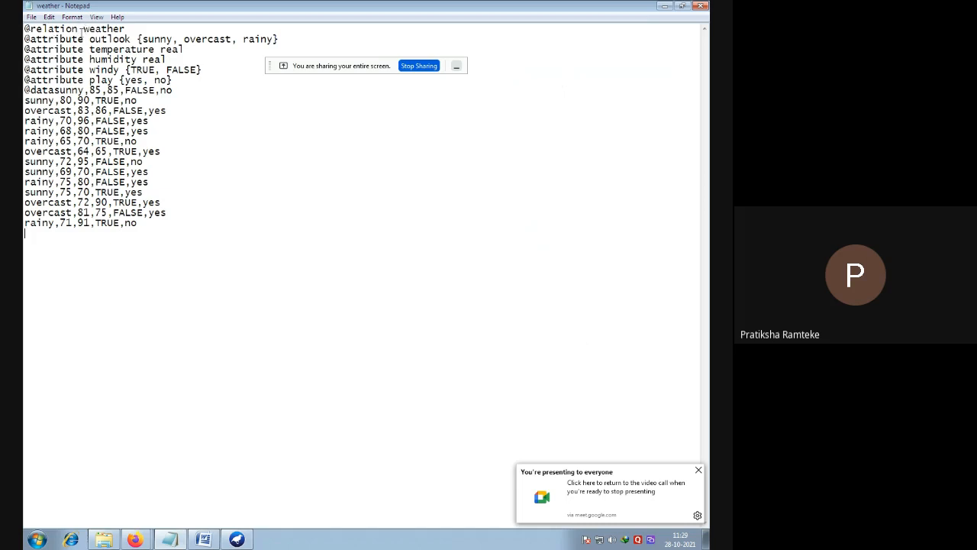
{"action": "left_click_drag", "start_coordinate": [79, 29], "coordinate": [25, 29]}
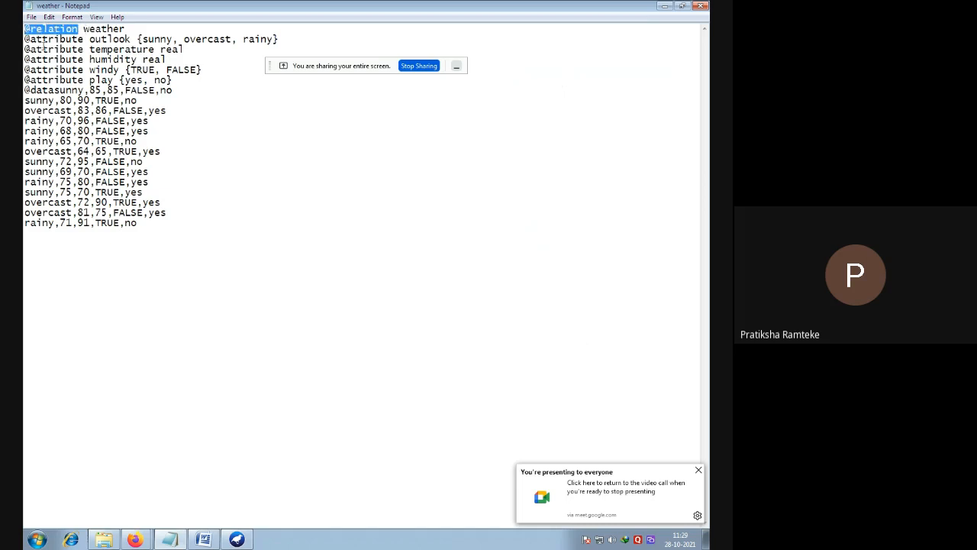
{"action": "left_click", "coordinate": [65, 59]}
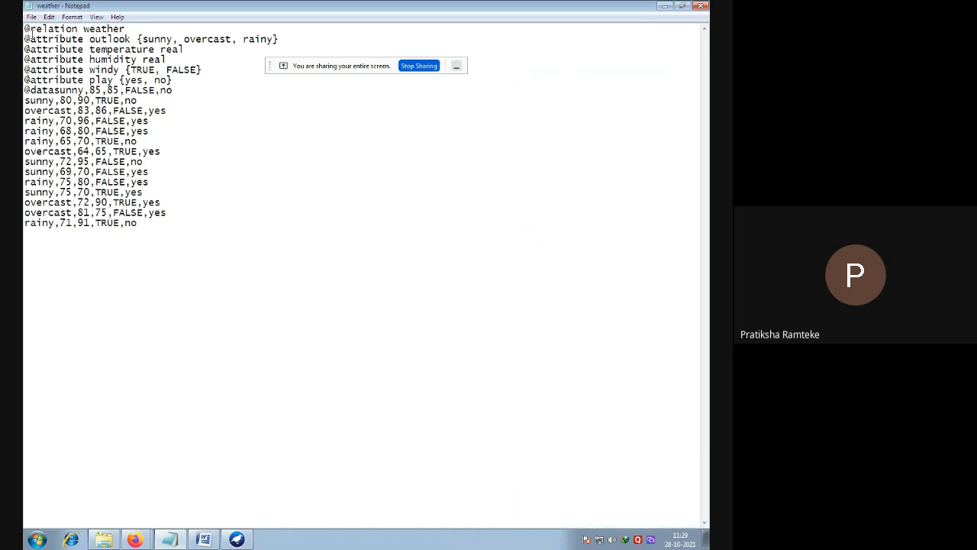
{"action": "left_click_drag", "start_coordinate": [48, 39], "coordinate": [65, 90]}
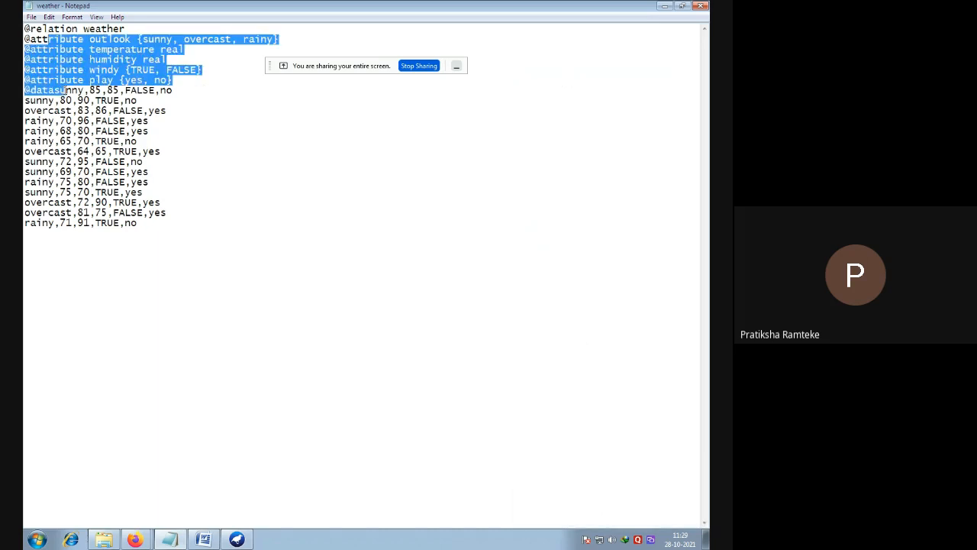
{"action": "left_click", "coordinate": [69, 100]}
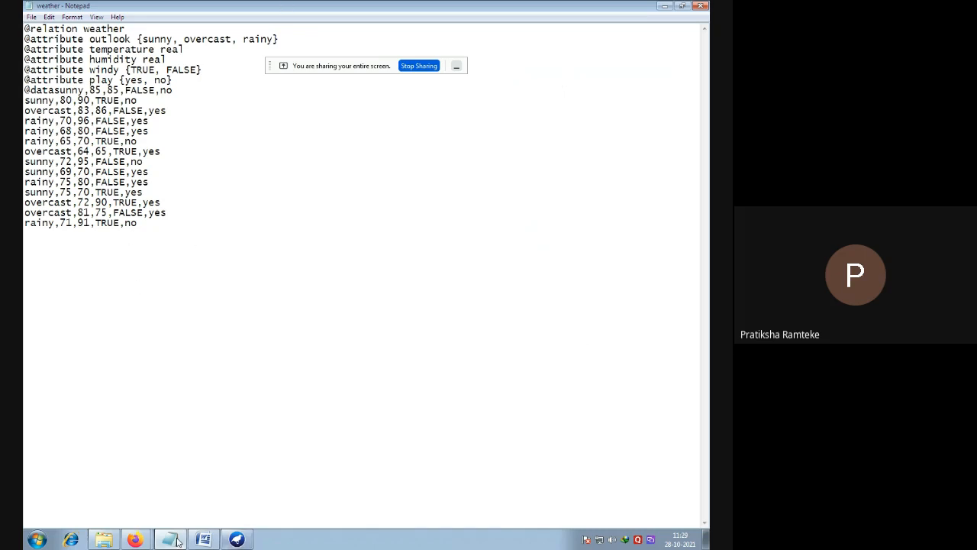
Step: Switch to the Weka GUI Chooser, launch the Explorer and maximize its window
{"action": "mouse_move", "coordinate": [165, 543]}
{"action": "mouse_move", "coordinate": [237, 540]}
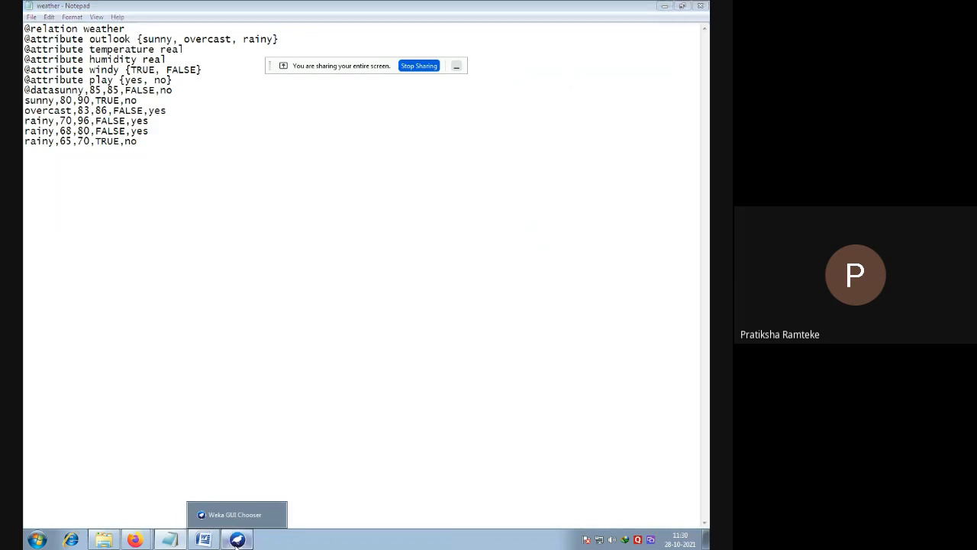
{"action": "left_click", "coordinate": [236, 540]}
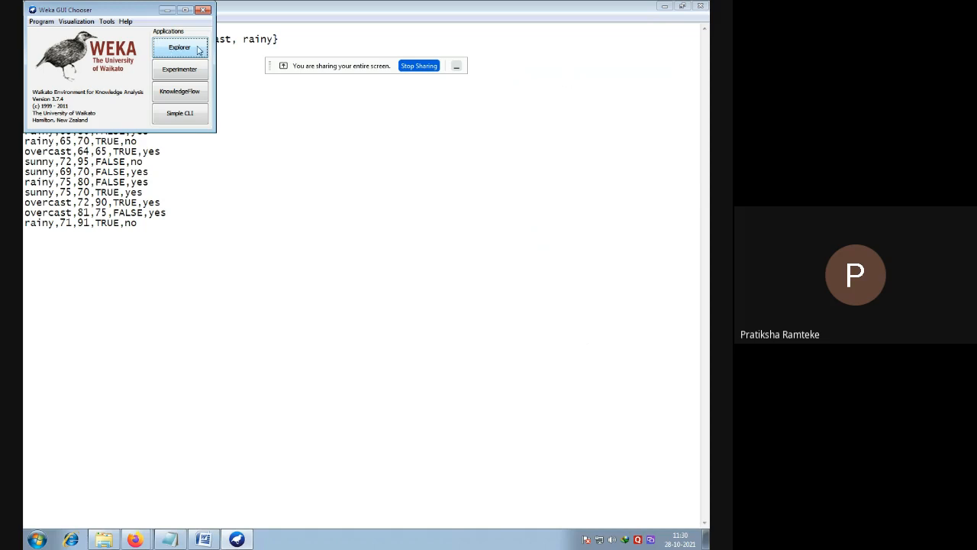
{"action": "left_click", "coordinate": [191, 49]}
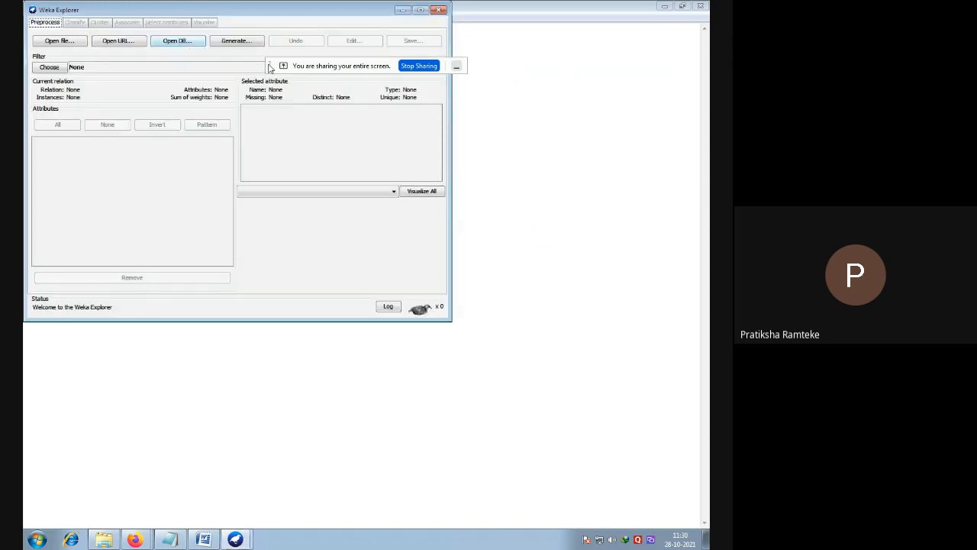
{"action": "left_click", "coordinate": [419, 10]}
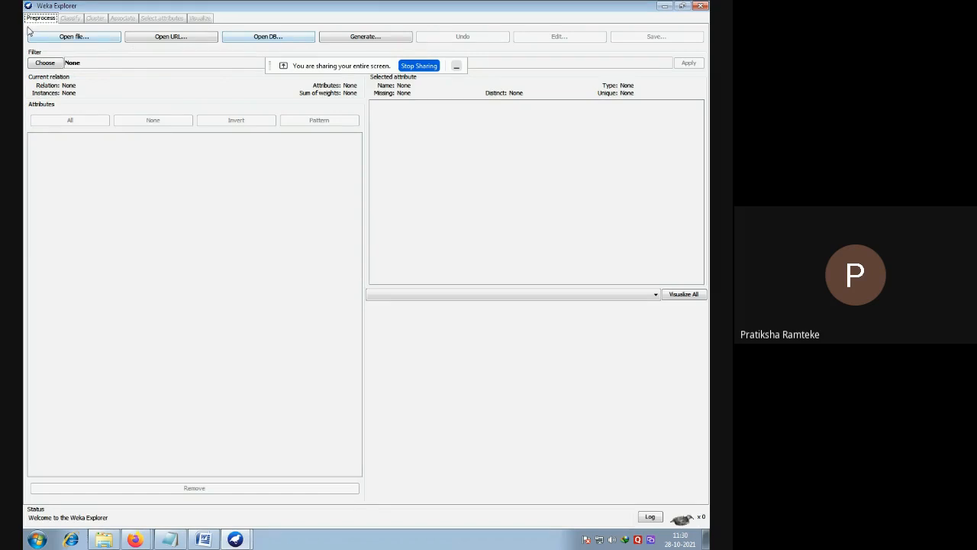
Step: Load the weather ARFF dataset from C:\Program Files\Weka-3-7\data into the Explorer
{"action": "left_click", "coordinate": [59, 39]}
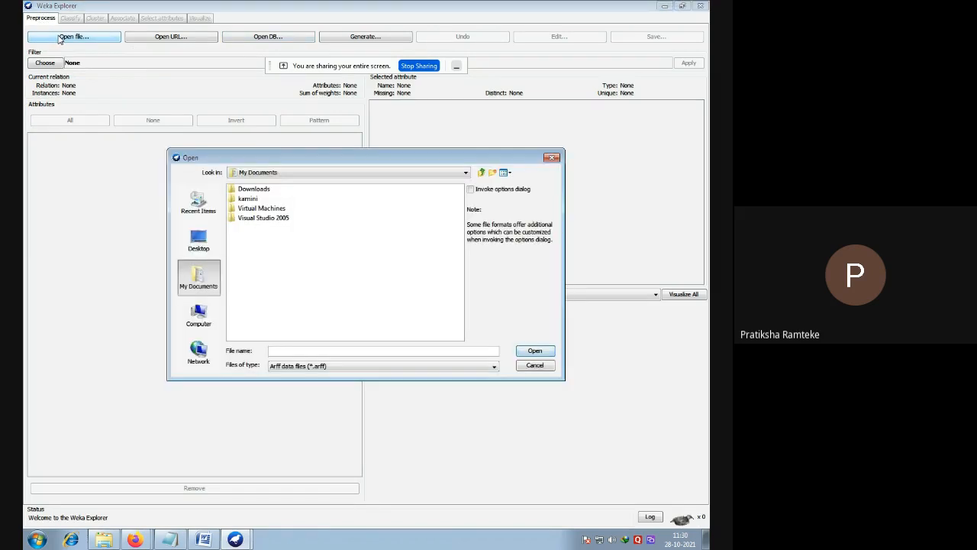
{"action": "left_click", "coordinate": [203, 318]}
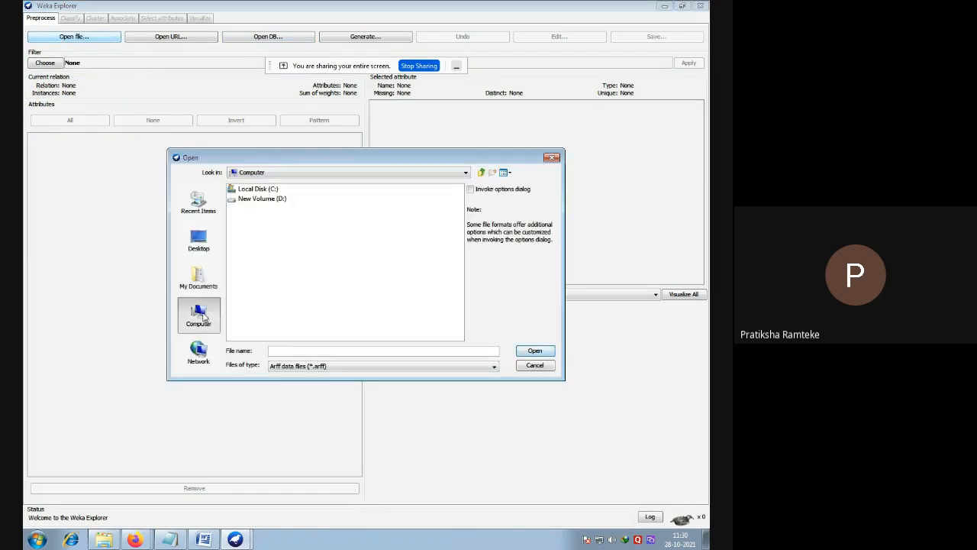
{"action": "double_click", "coordinate": [252, 193]}
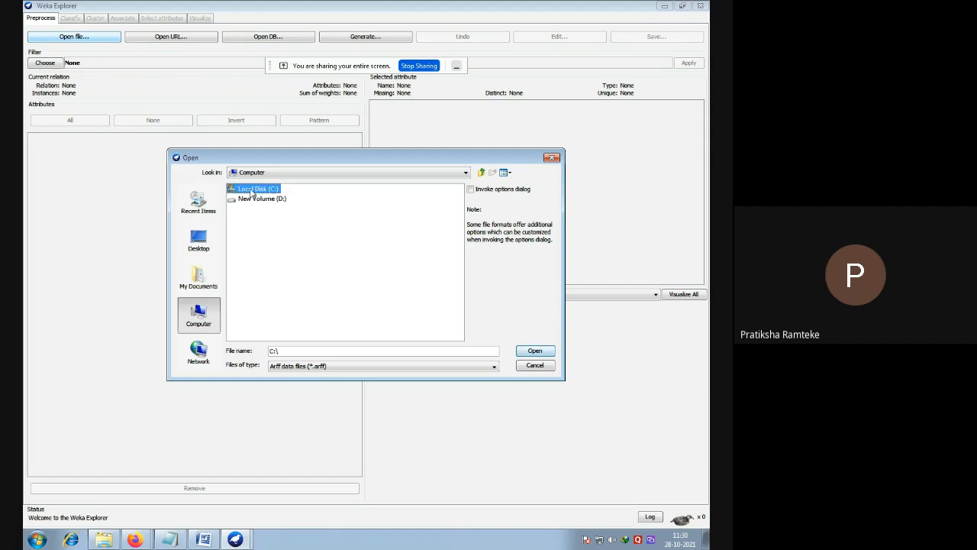
{"action": "double_click", "coordinate": [255, 266]}
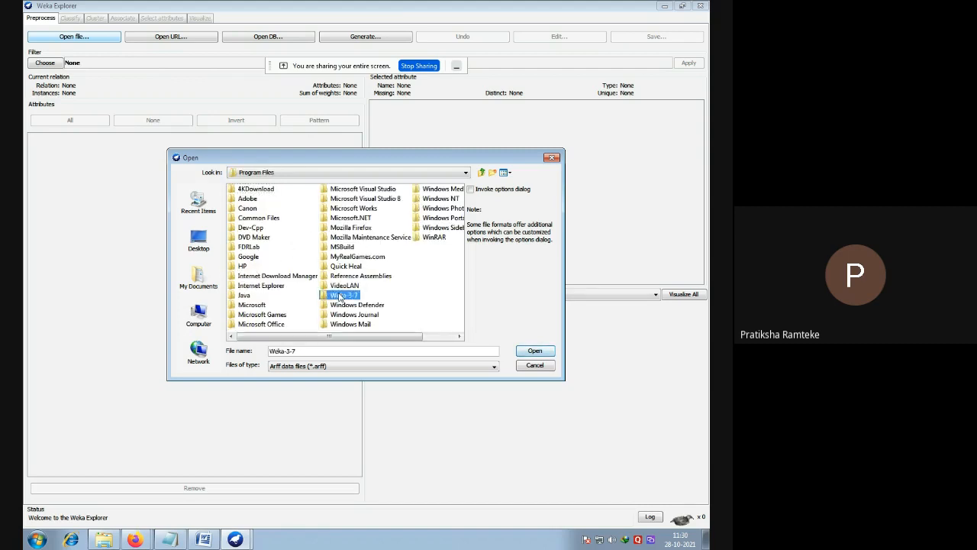
{"action": "double_click", "coordinate": [342, 296]}
{"action": "left_click", "coordinate": [245, 199]}
{"action": "double_click", "coordinate": [245, 199]}
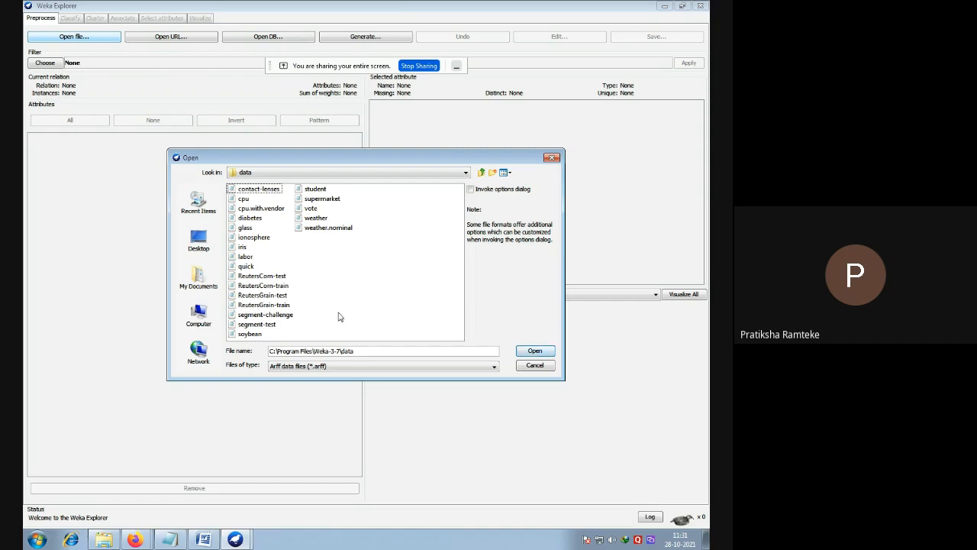
{"action": "left_click", "coordinate": [316, 219]}
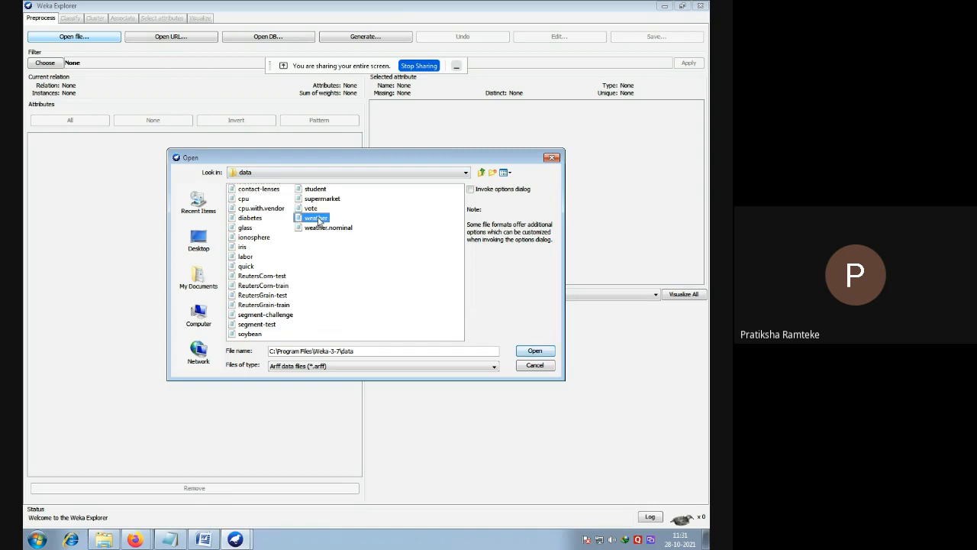
{"action": "left_click", "coordinate": [548, 351]}
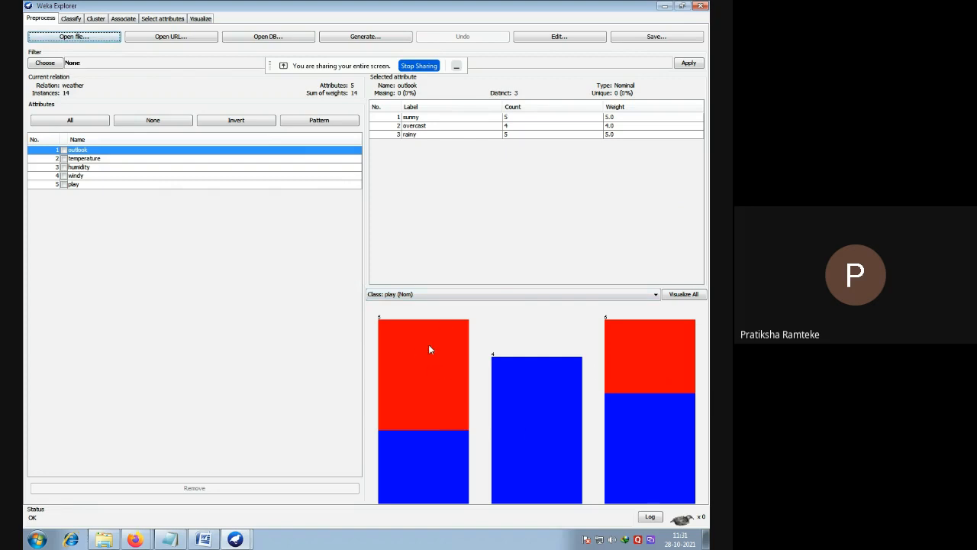
Step: Inspect the statistics and class distribution charts of the temperature and outlook attributes, keeping play as the class
{"action": "left_click", "coordinate": [81, 160]}
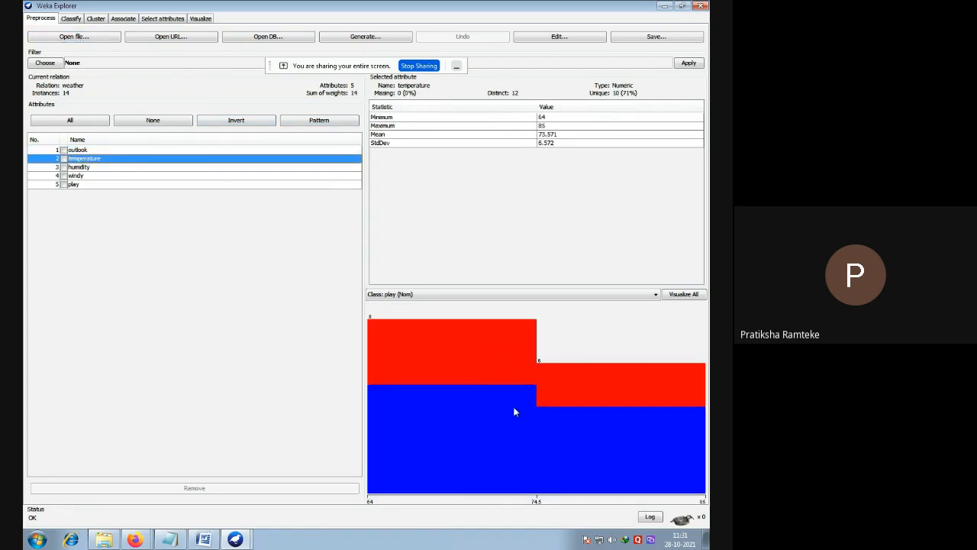
{"action": "left_click", "coordinate": [78, 151]}
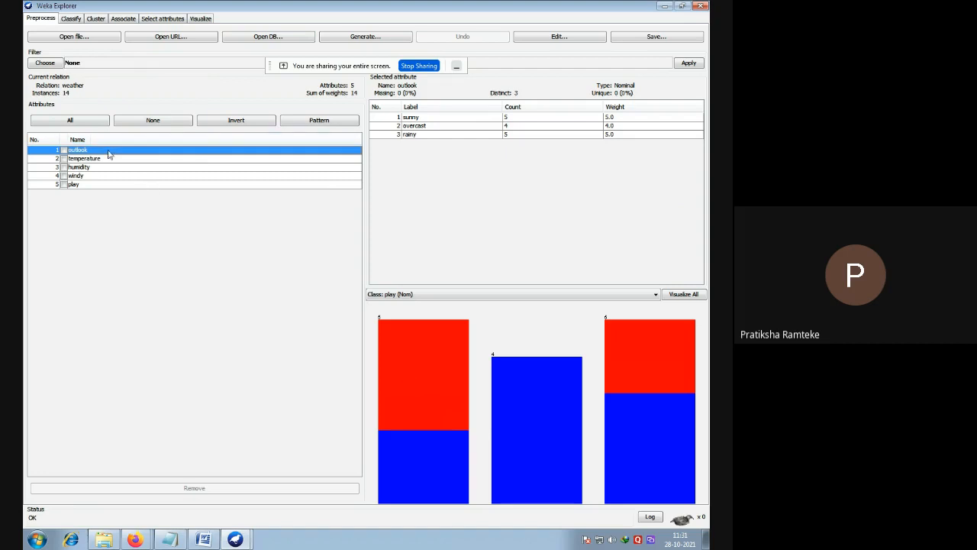
{"action": "mouse_move", "coordinate": [433, 441]}
{"action": "left_click", "coordinate": [399, 296]}
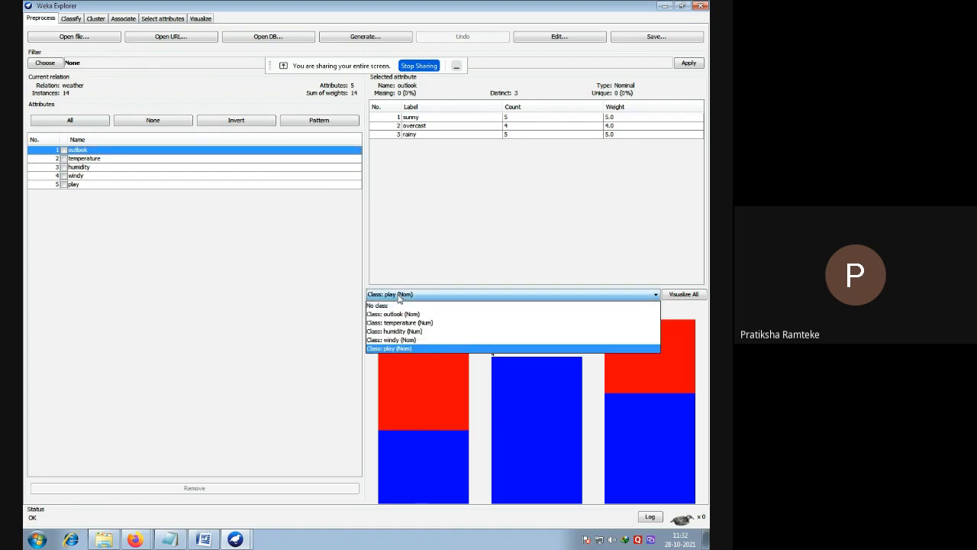
{"action": "left_click", "coordinate": [401, 348]}
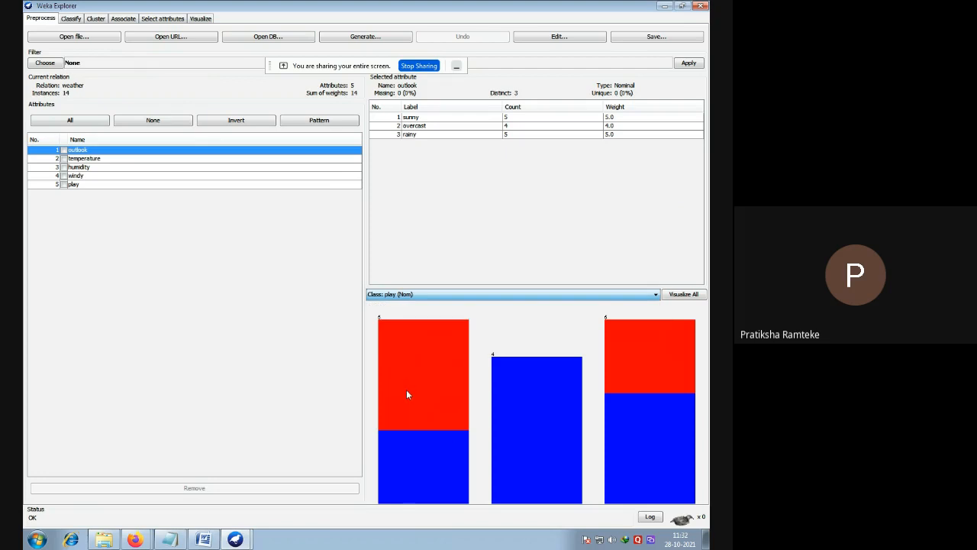
{"action": "mouse_move", "coordinate": [416, 468]}
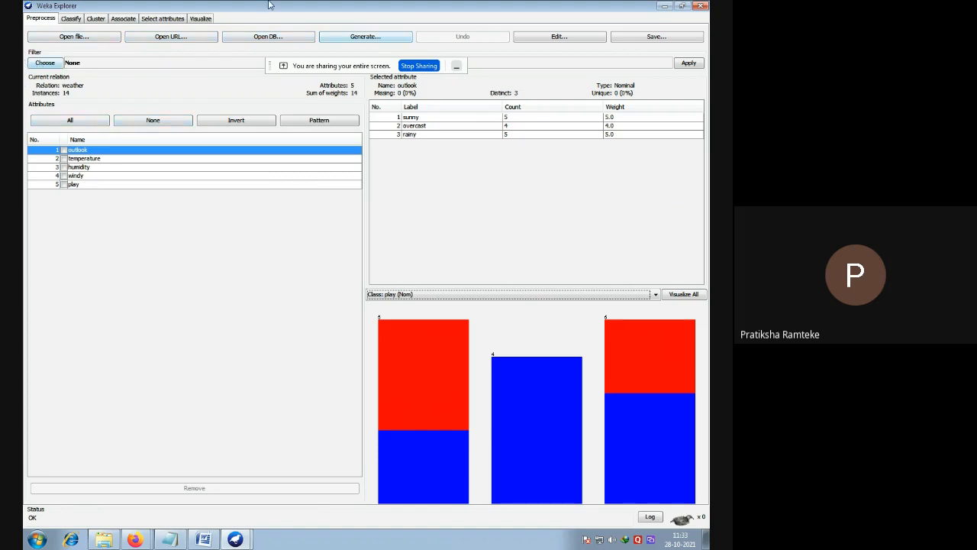
Step: Choose the NaiveBayes classifier and run it on the weather data with 10-fold cross-validation and play as the class
{"action": "left_click", "coordinate": [73, 19]}
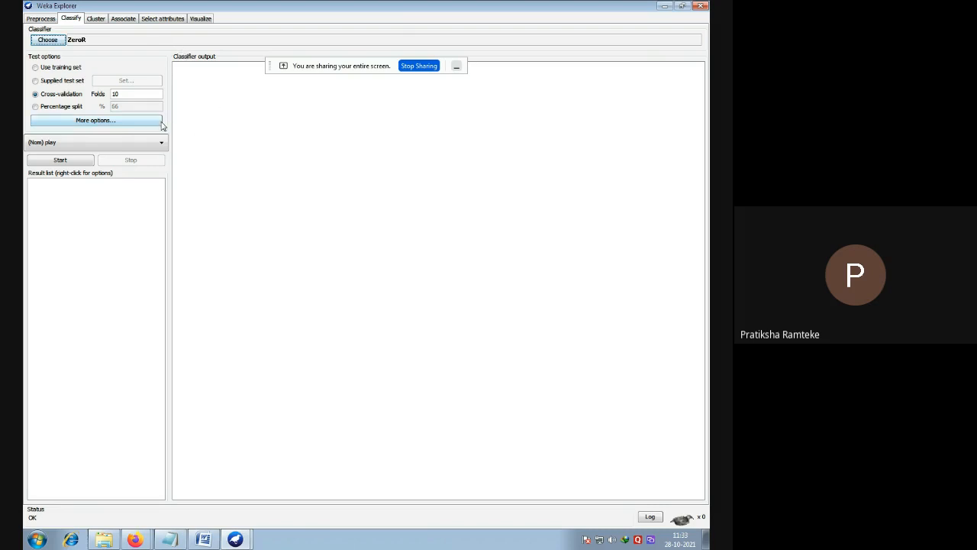
{"action": "left_click", "coordinate": [47, 42]}
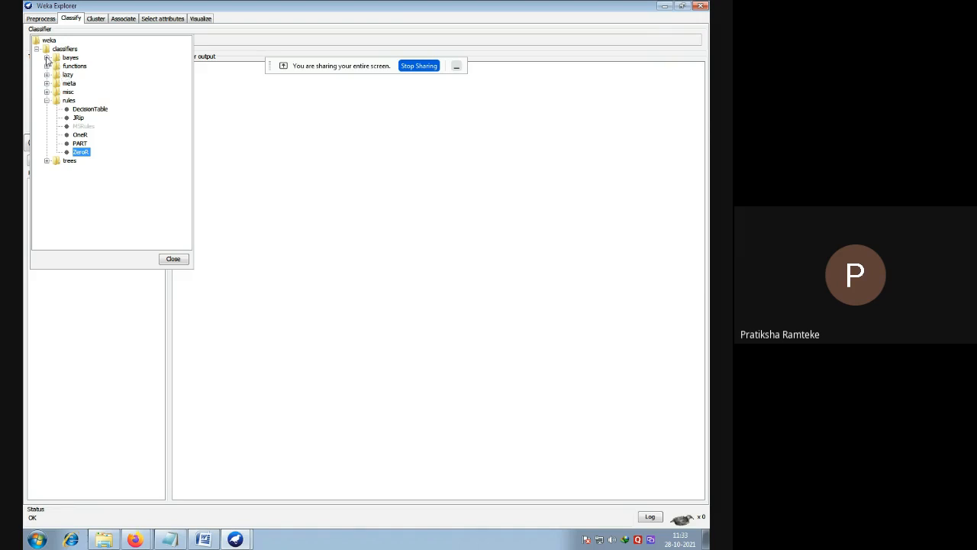
{"action": "left_click", "coordinate": [46, 58]}
{"action": "left_click", "coordinate": [93, 77]}
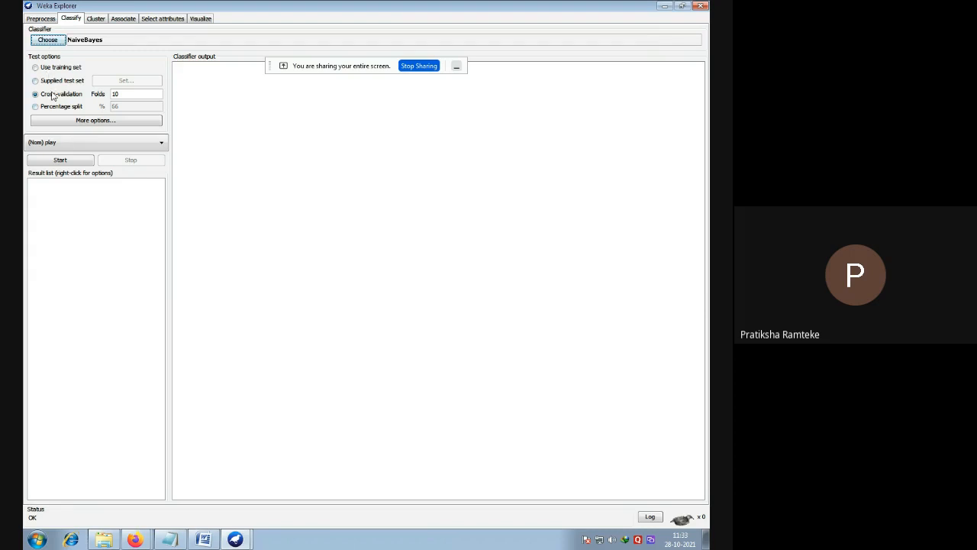
{"action": "left_click", "coordinate": [63, 161]}
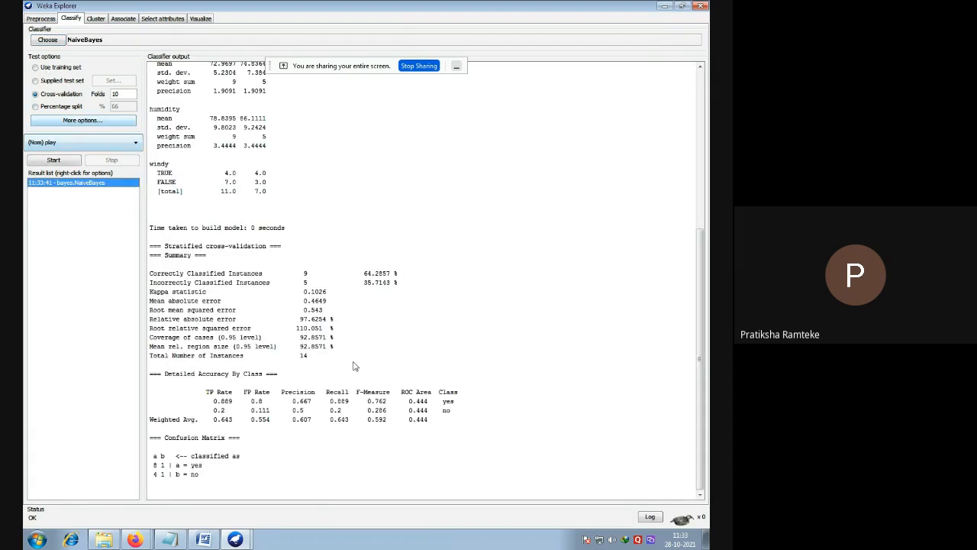
Step: Examine the NaiveBayes output from the run information and attribute model through the accuracy summary and confusion matrix
{"action": "scroll", "coordinate": [316, 190], "scroll_direction": "up", "scroll_amount": 10}
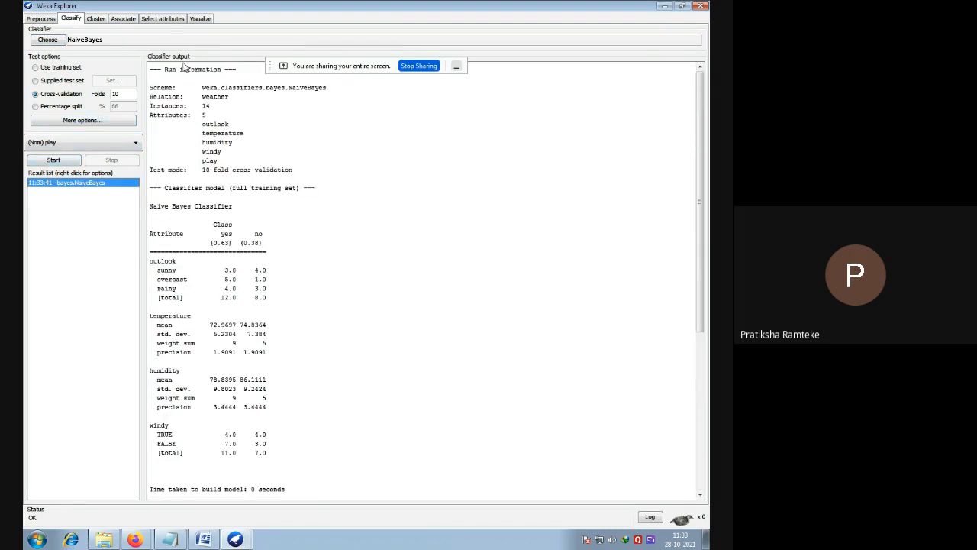
{"action": "scroll", "coordinate": [281, 236], "scroll_direction": "down", "scroll_amount": 3}
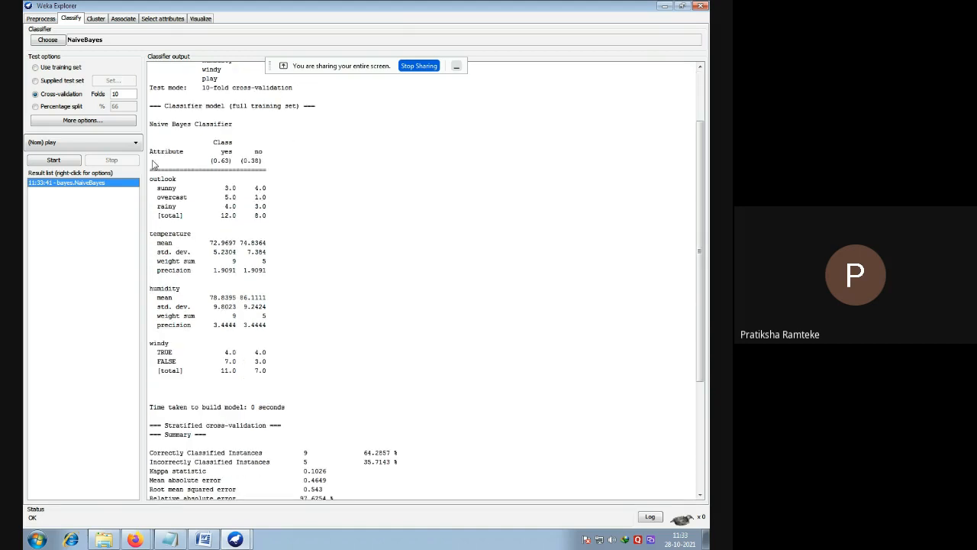
{"action": "scroll", "coordinate": [179, 250], "scroll_direction": "down", "scroll_amount": 7}
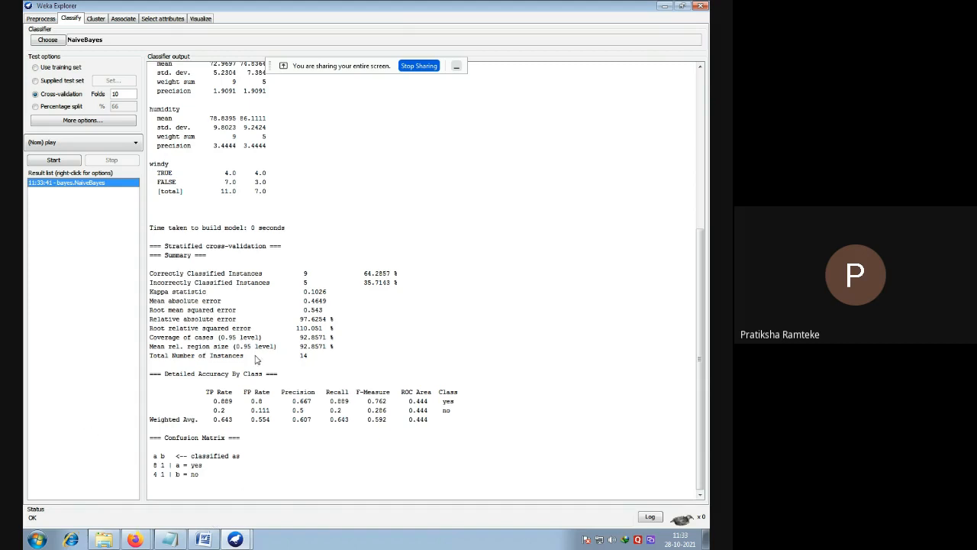
{"action": "scroll", "coordinate": [258, 346], "scroll_direction": "up", "scroll_amount": 10}
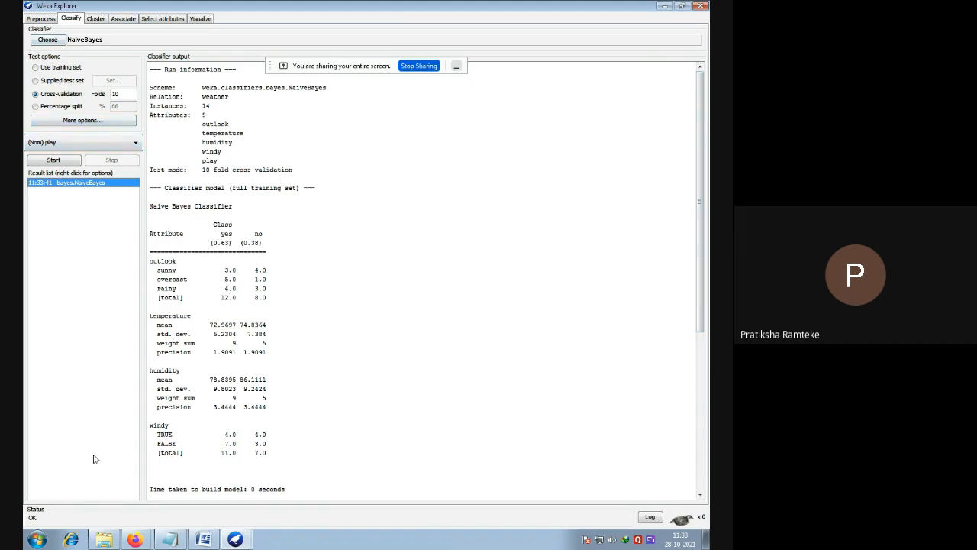
{"action": "scroll", "coordinate": [175, 454], "scroll_direction": "down", "scroll_amount": 3}
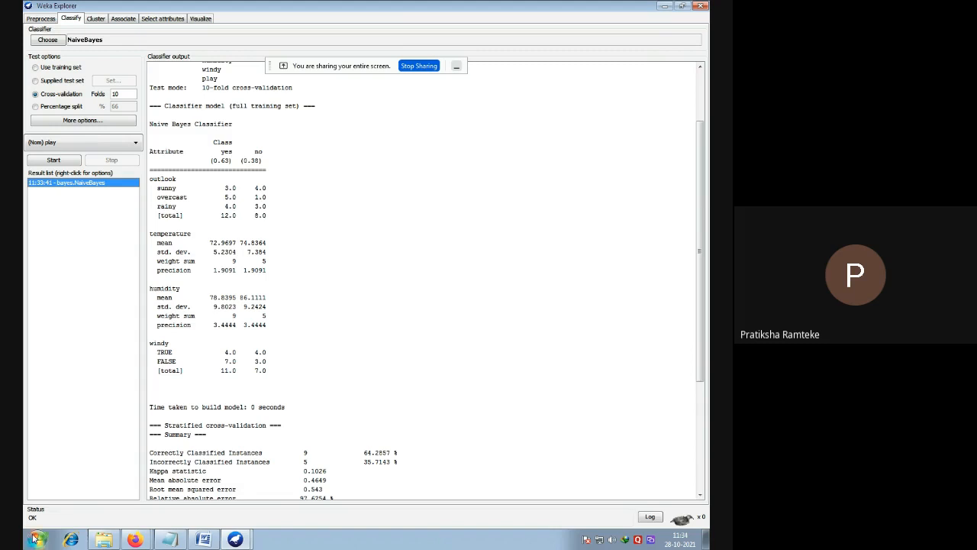
Step: Choose the SimpleKMeans clusterer and run it on the weather data using the training set
{"action": "left_click", "coordinate": [95, 19]}
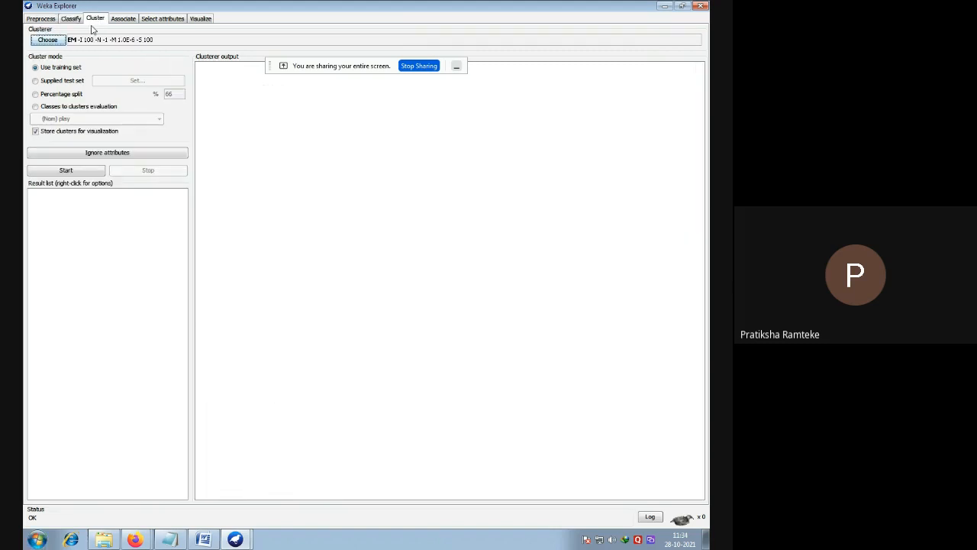
{"action": "left_click", "coordinate": [51, 41]}
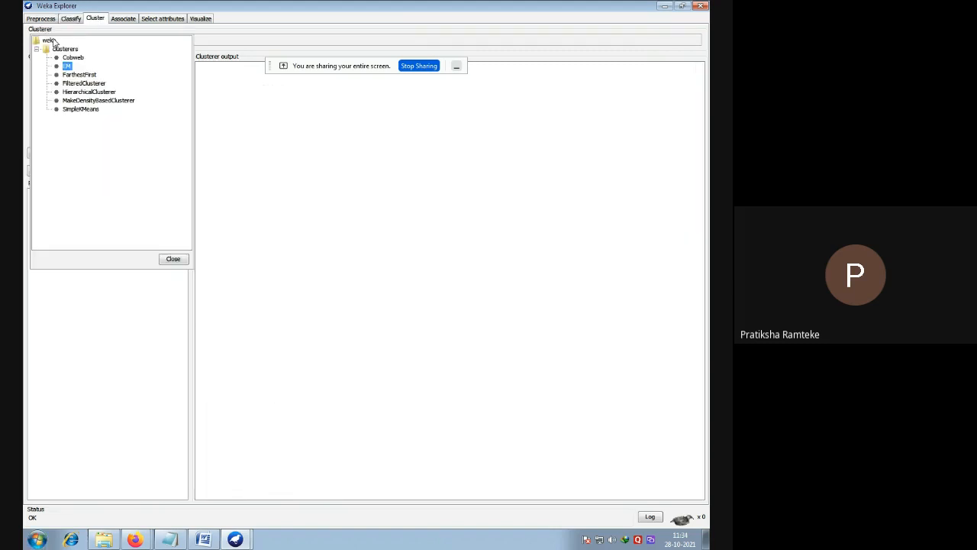
{"action": "left_click", "coordinate": [77, 111]}
{"action": "left_click", "coordinate": [66, 171]}
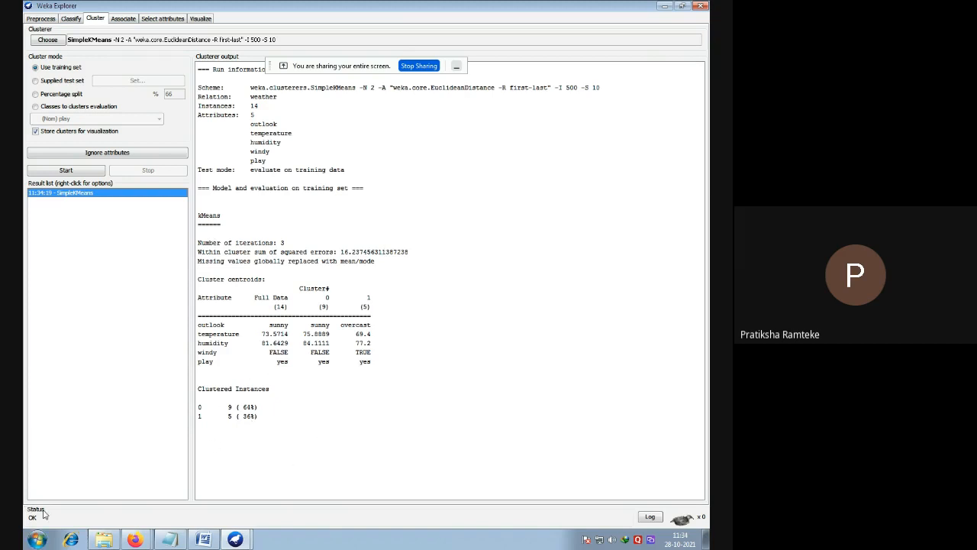
Step: Review the available association algorithms and inspect the parameter settings of the Apriori associator
{"action": "left_click", "coordinate": [122, 21]}
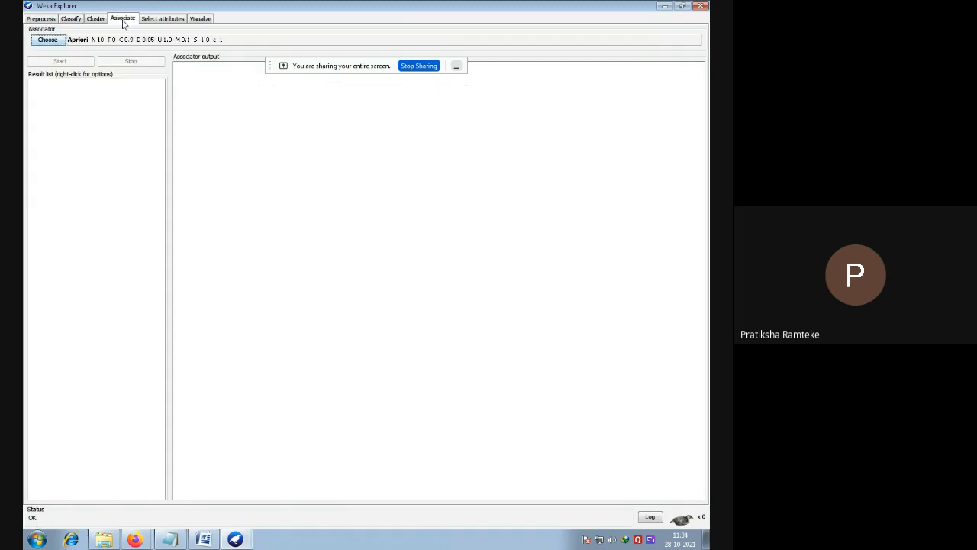
{"action": "left_click", "coordinate": [47, 40]}
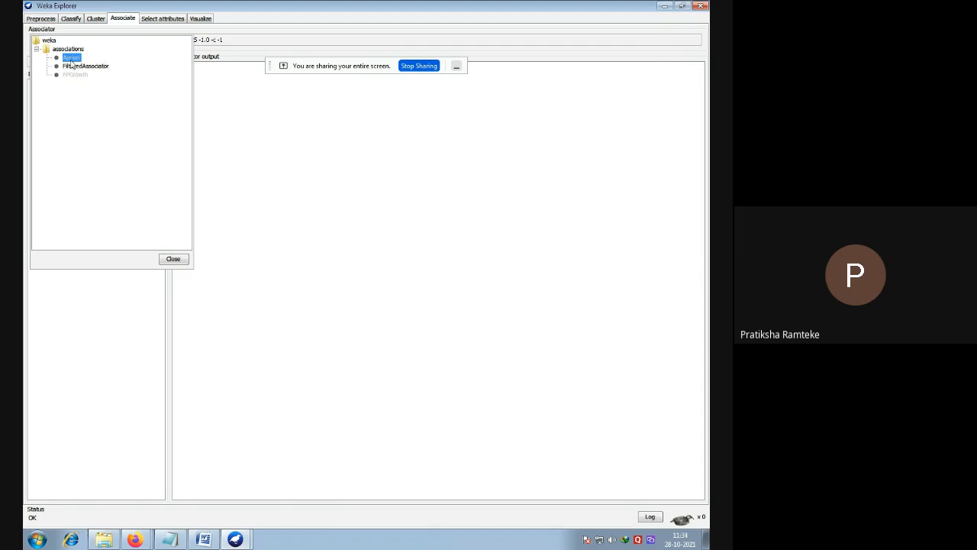
{"action": "left_click", "coordinate": [172, 258]}
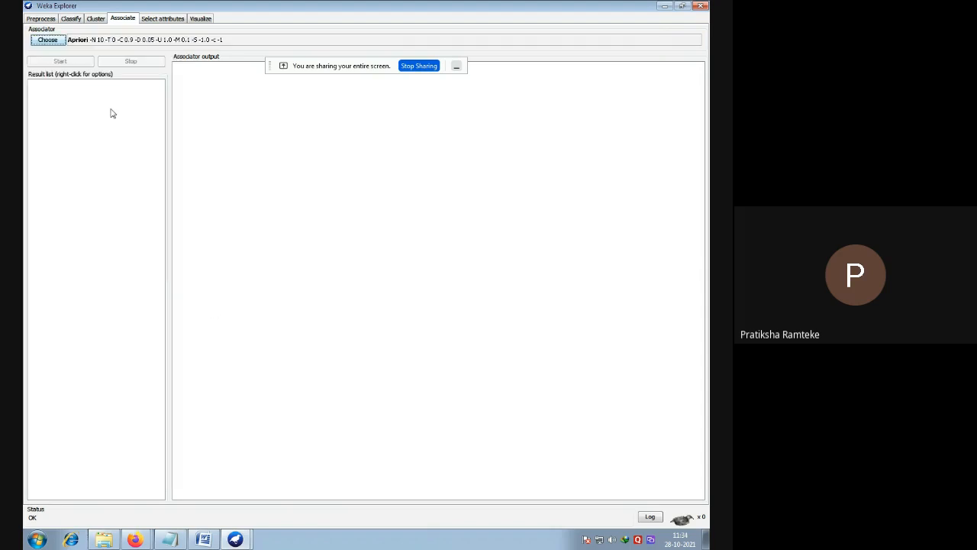
{"action": "left_click", "coordinate": [79, 40]}
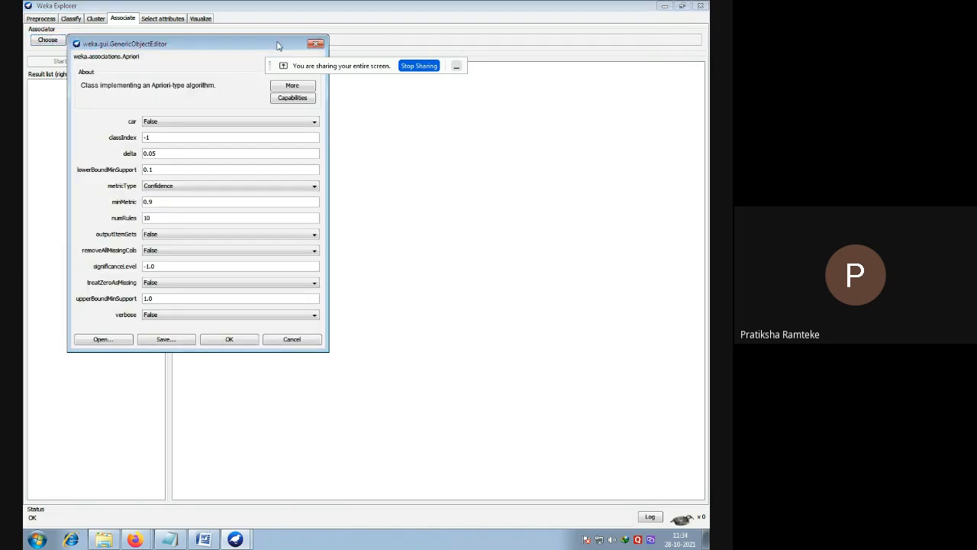
{"action": "left_click", "coordinate": [316, 44]}
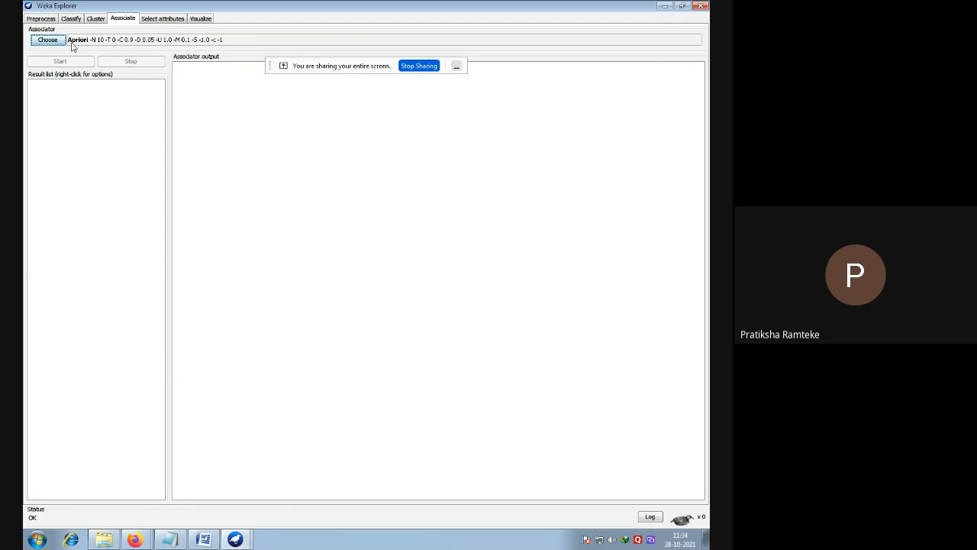
Step: Inspect the attribute selection setup and the search methods available for the CfsSubsetEval evaluator
{"action": "left_click", "coordinate": [162, 22]}
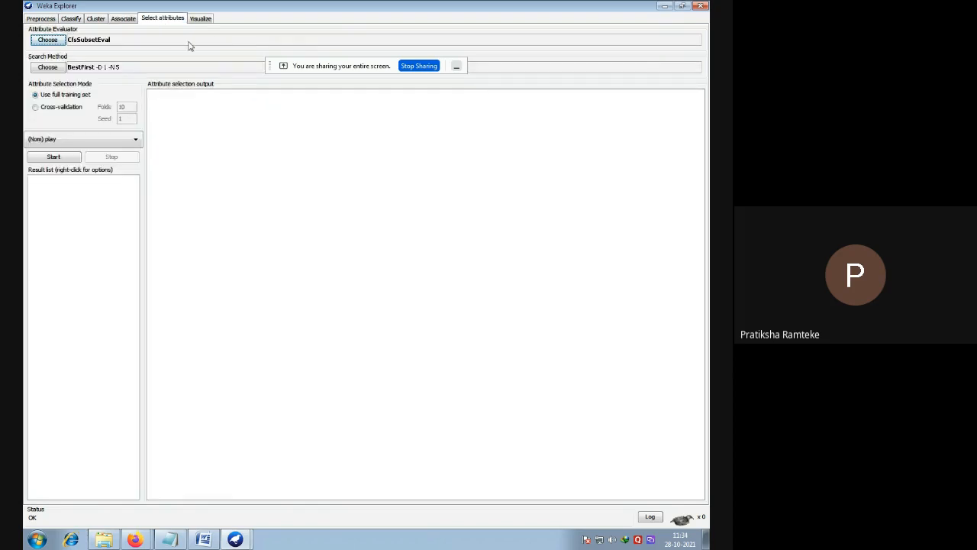
{"action": "left_click", "coordinate": [51, 71]}
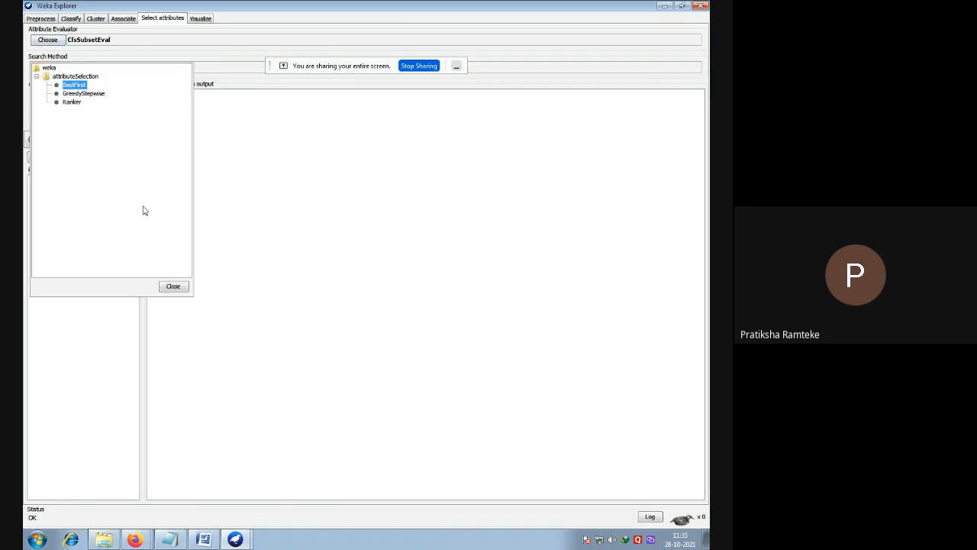
{"action": "left_click", "coordinate": [176, 286]}
Step: View the weather data's plot matrix and examine the enlarged scatter plot of humidity against humidity
{"action": "left_click", "coordinate": [198, 20]}
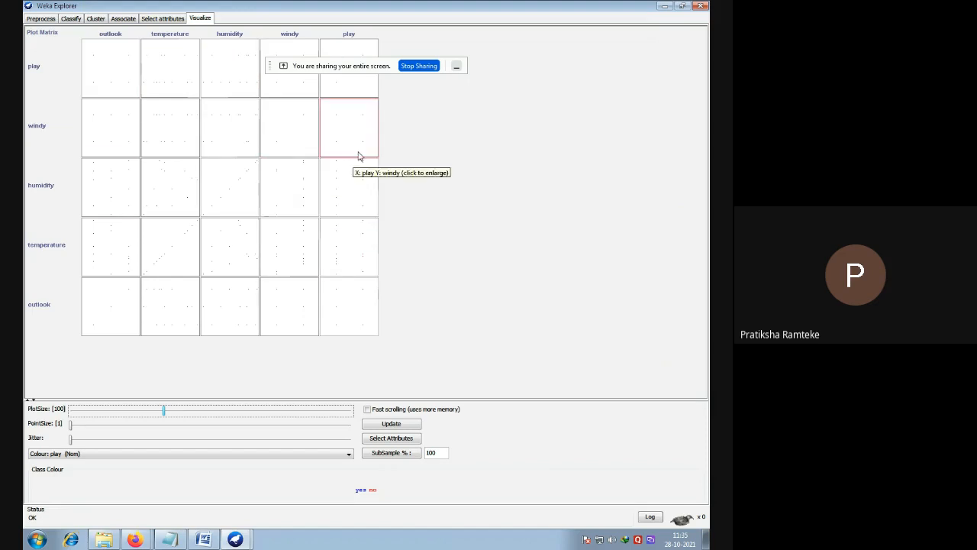
{"action": "left_click", "coordinate": [214, 185]}
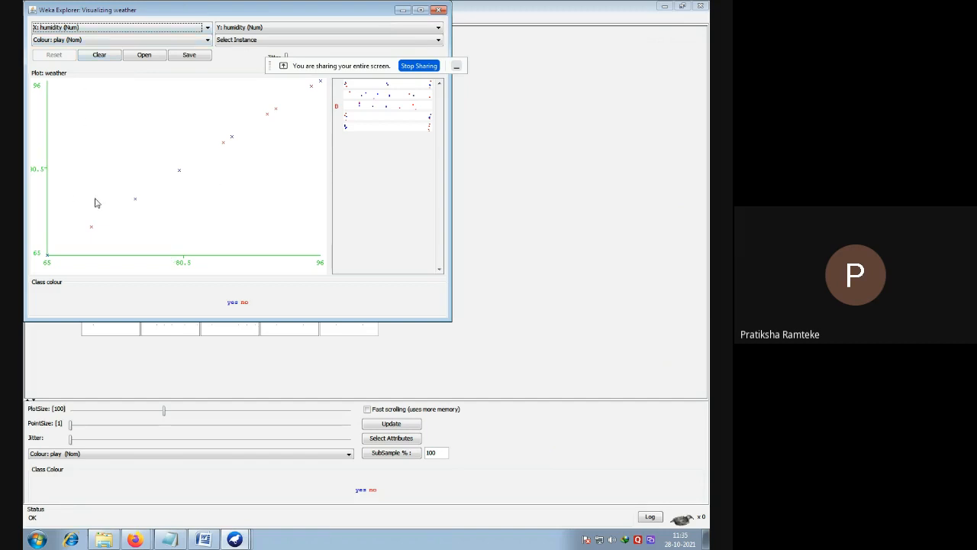
{"action": "left_click", "coordinate": [439, 10]}
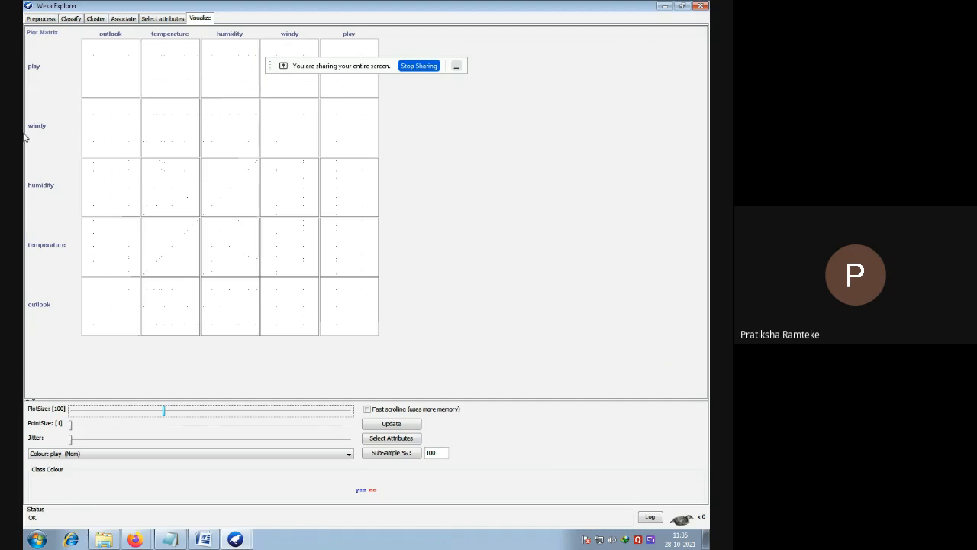
Step: Revisit the preprocessing, NaiveBayes classification, SimpleKMeans clustering and association views, returning to the weather attribute overview
{"action": "left_click", "coordinate": [46, 19]}
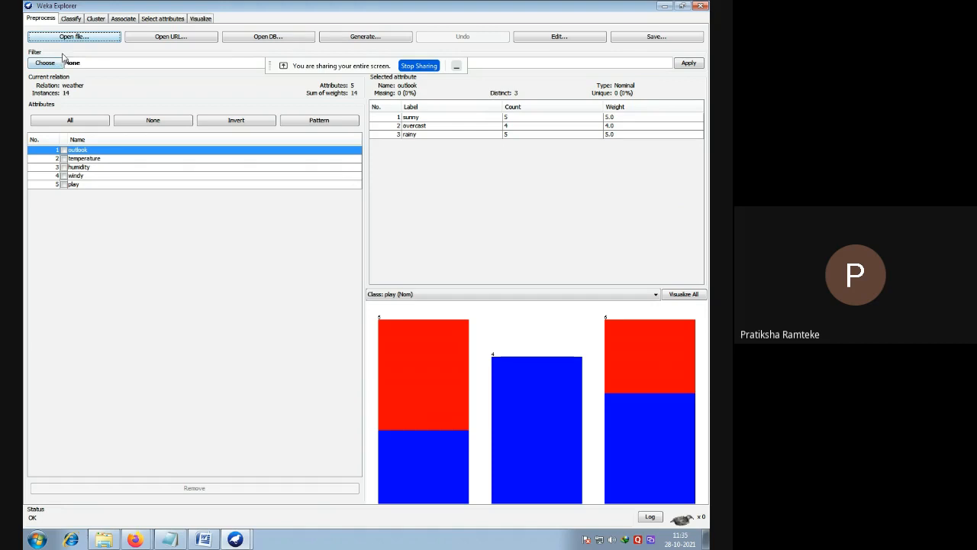
{"action": "left_click", "coordinate": [71, 20]}
{"action": "left_click", "coordinate": [95, 20]}
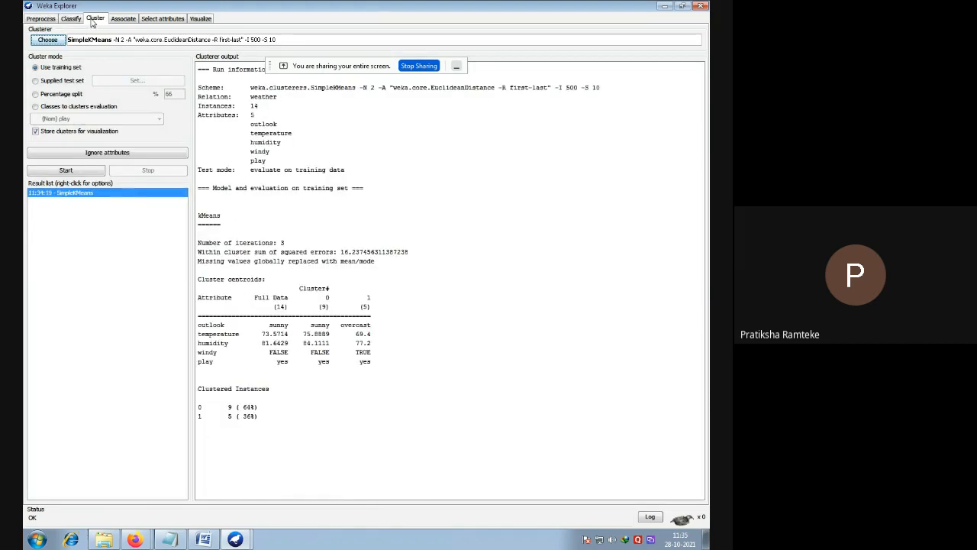
{"action": "left_click", "coordinate": [120, 20]}
{"action": "left_click", "coordinate": [76, 21]}
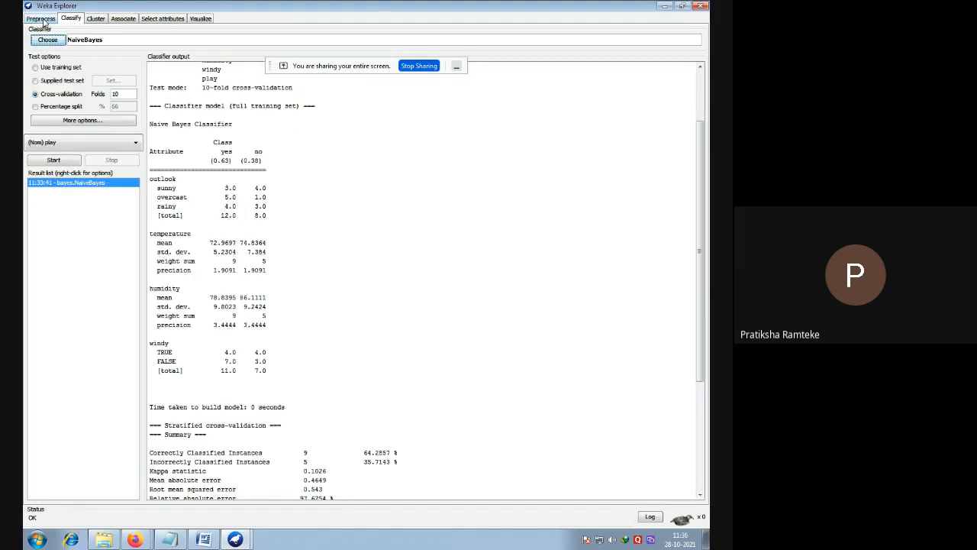
{"action": "left_click", "coordinate": [92, 19]}
{"action": "left_click", "coordinate": [39, 21]}
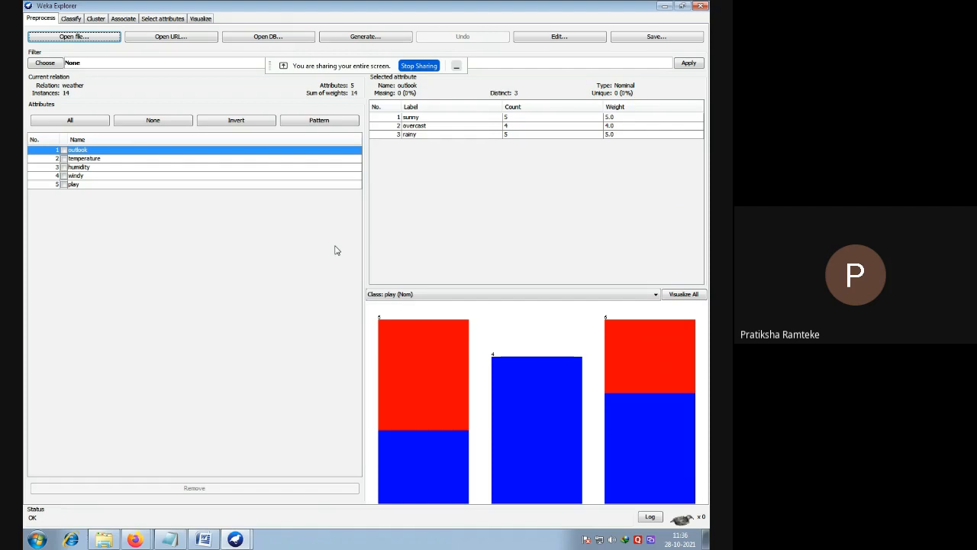
{"action": "left_click", "coordinate": [409, 68]}
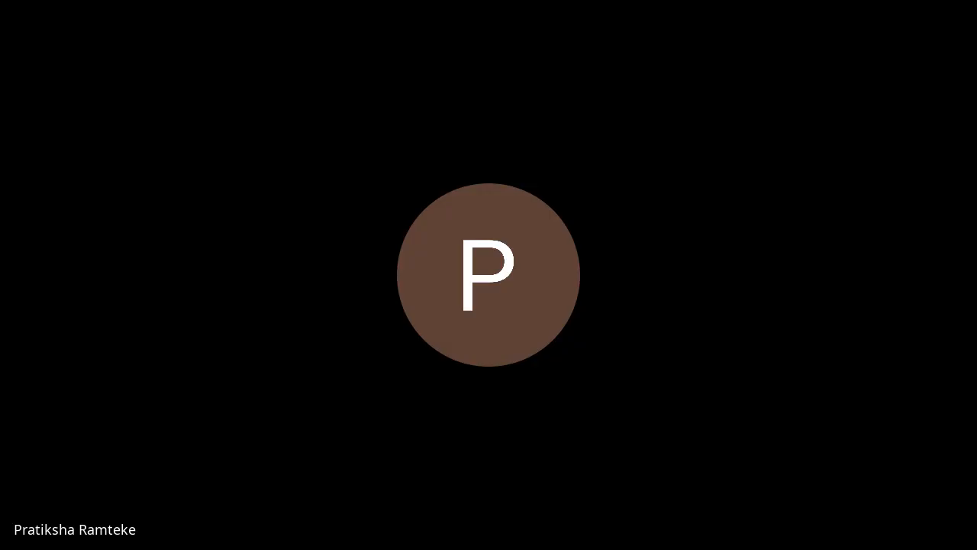